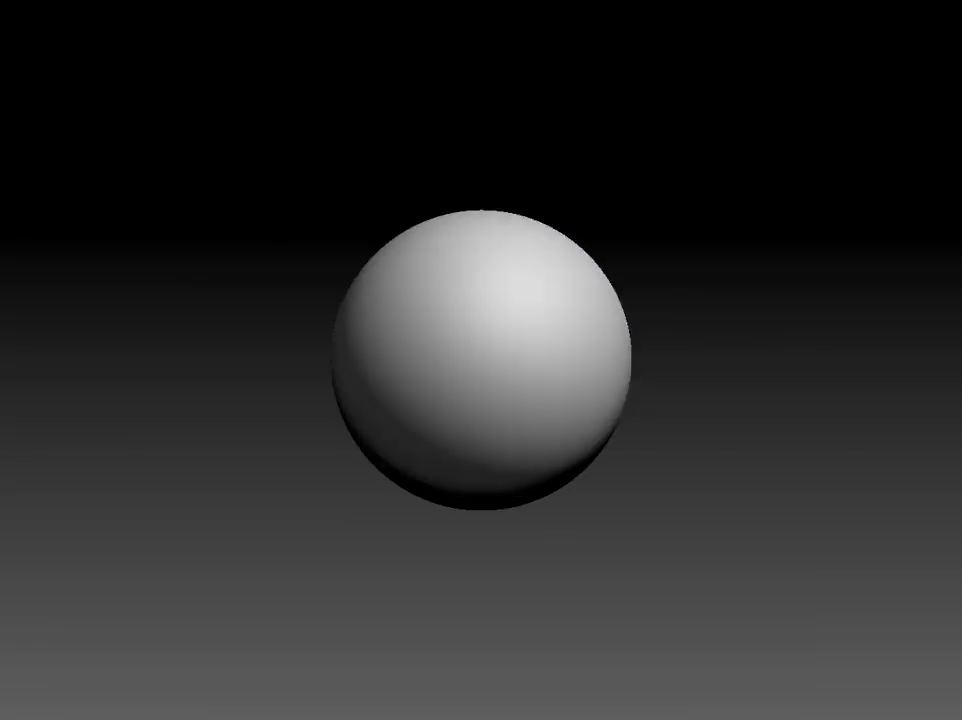
- Turn the blocky base mesh to a straight front view
left_click_drag(469, 146, 710, 279)
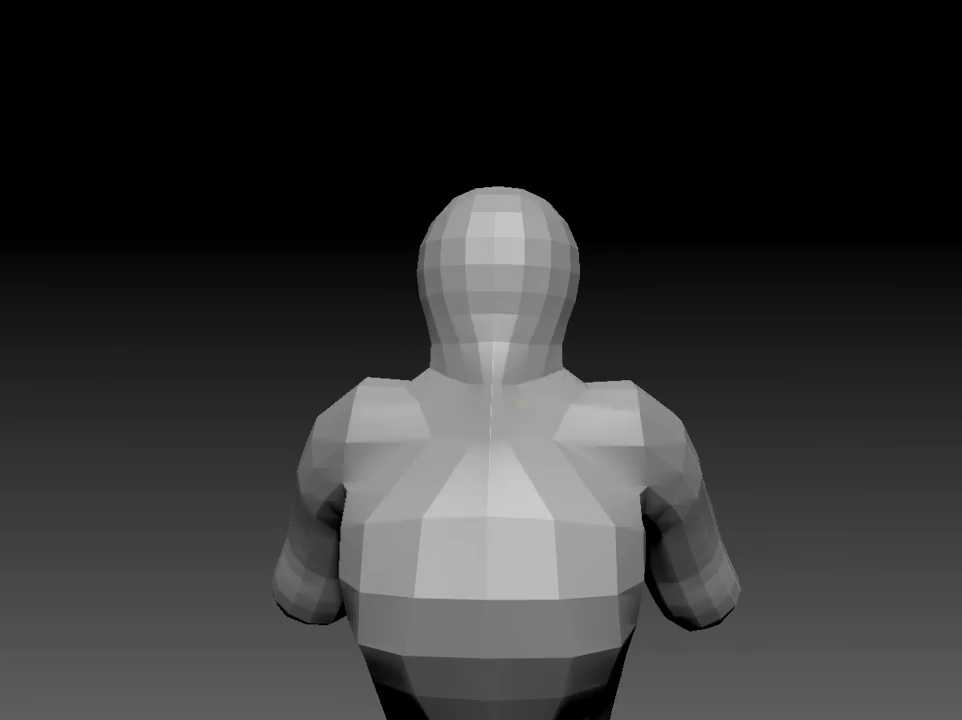
- Orbit the bust through back, three-quarter and side-profile views to inspect its forms
left_click_drag(595, 305, 445, 299)
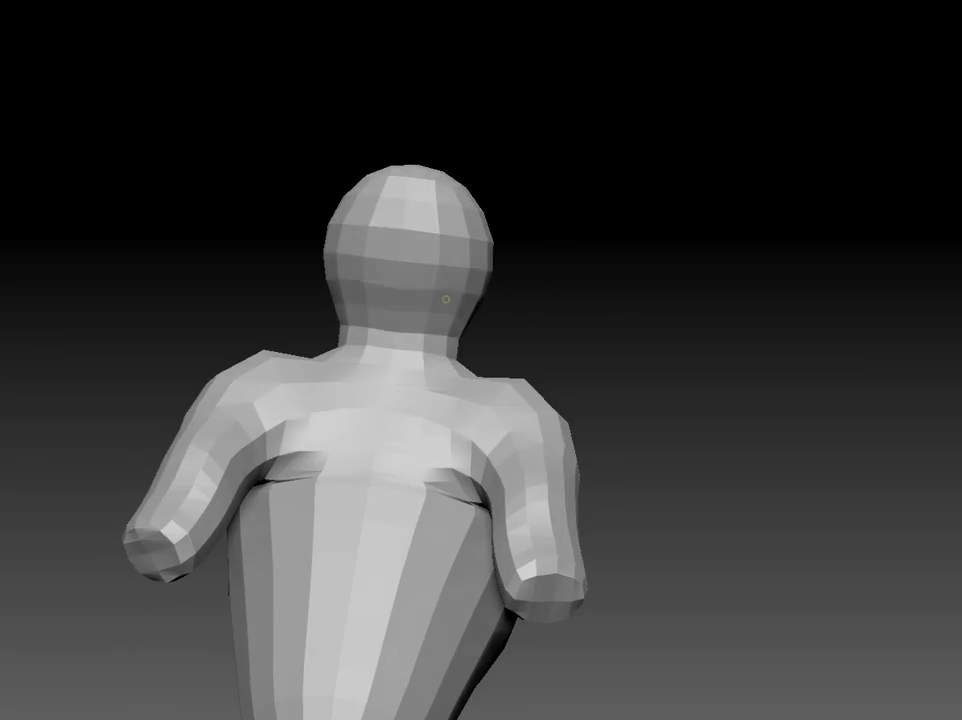
mouse_move(689, 273)
left_mouse_down()
mouse_move(702, 414)
mouse_move(432, 502)
left_mouse_up()
left_click_drag(327, 380, 313, 354)
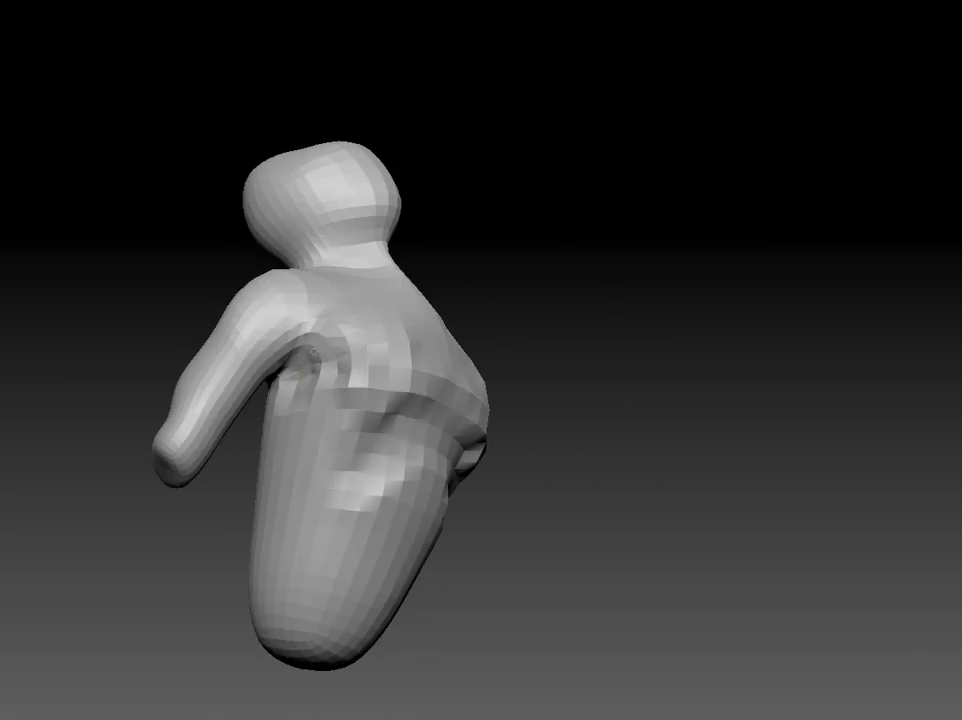
left_click_drag(277, 430, 225, 406)
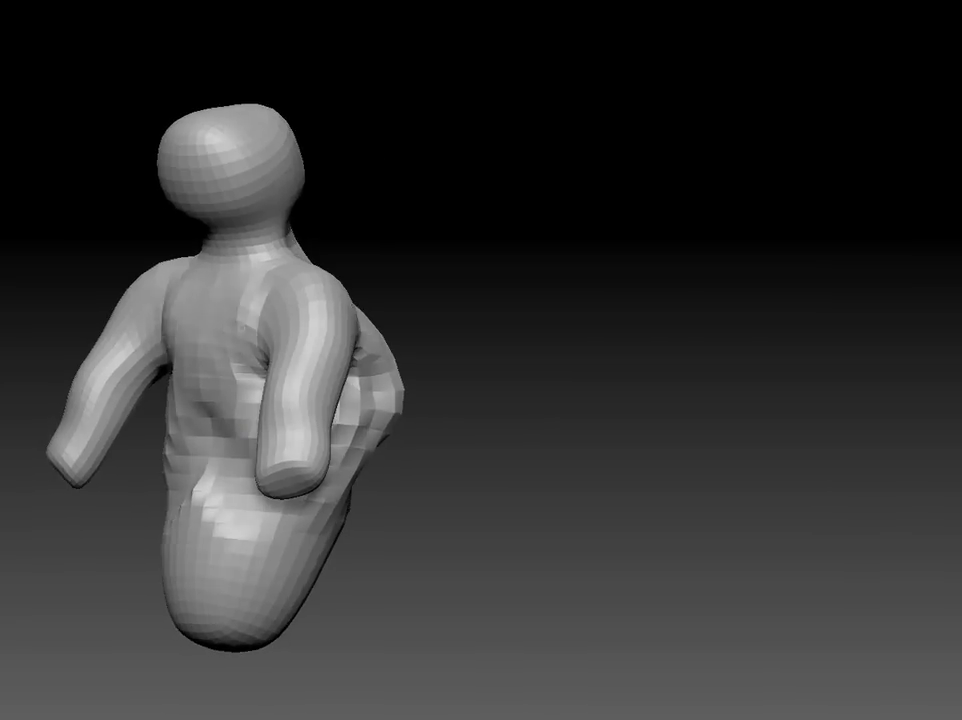
mouse_move(320, 400)
left_mouse_down()
mouse_move(490, 395)
mouse_move(470, 390)
left_mouse_up()
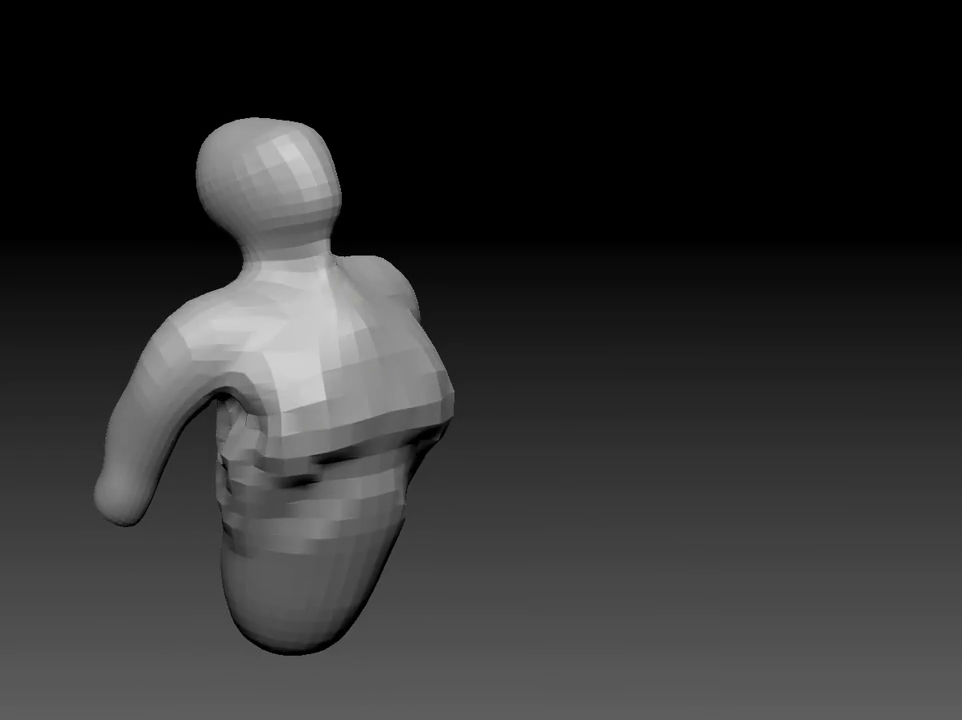
mouse_move(302, 268)
left_mouse_down()
mouse_move(508, 488)
mouse_move(392, 458)
mouse_move(440, 406)
mouse_move(352, 258)
left_mouse_up()
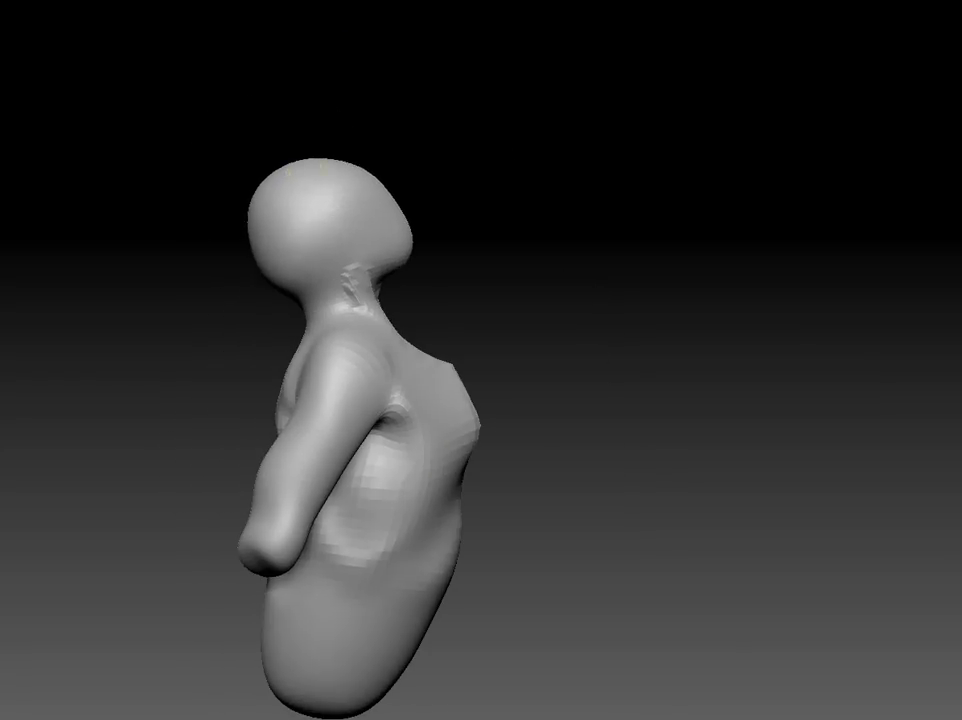
- Inspect the head close up from front and three-quarter angles, then the back and shoulders
mouse_move(296, 172)
left_mouse_down()
mouse_move(666, 133)
mouse_move(426, 280)
mouse_move(689, 353)
left_mouse_up()
left_click_drag(510, 250, 588, 237)
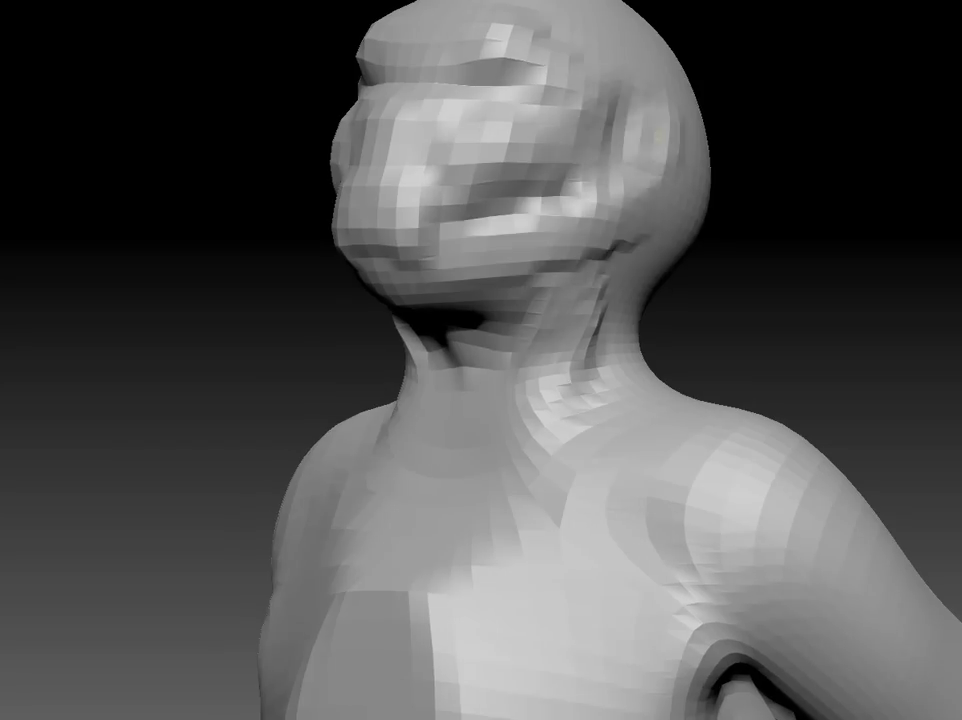
mouse_move(657, 134)
left_mouse_down()
mouse_move(522, 198)
mouse_move(620, 261)
mouse_move(447, 372)
left_mouse_up()
left_click_drag(510, 473, 335, 562)
mouse_move(506, 166)
left_mouse_down()
mouse_move(816, 260)
mouse_move(343, 455)
mouse_move(666, 520)
mouse_move(629, 487)
mouse_move(256, 443)
left_mouse_up()
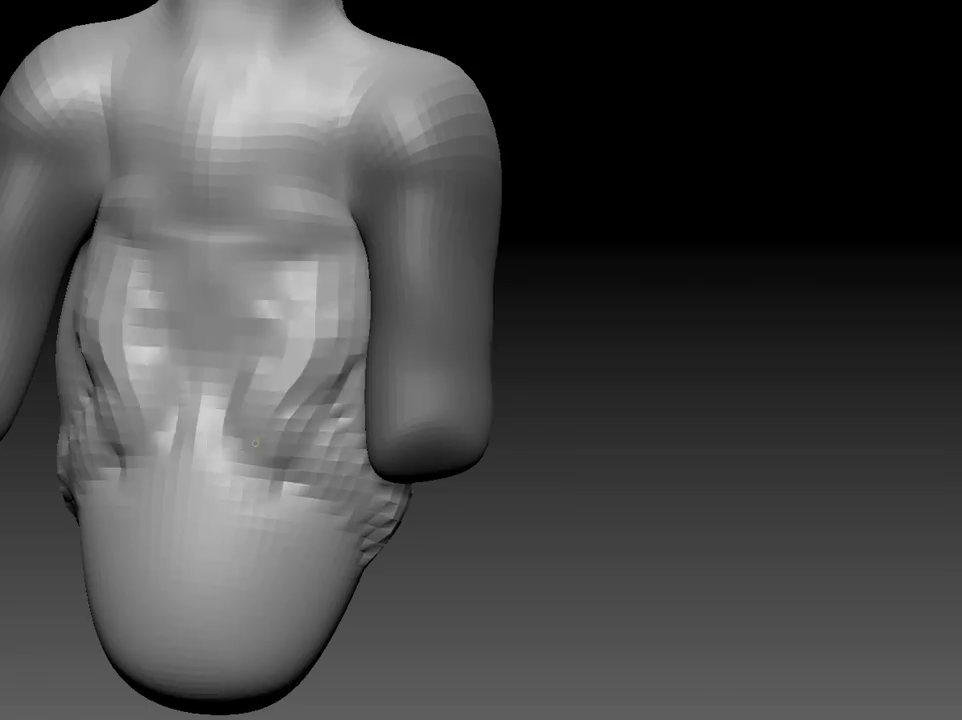
mouse_move(262, 248)
left_mouse_down()
mouse_move(573, 290)
mouse_move(420, 340)
mouse_move(529, 349)
left_mouse_up()
left_click_drag(523, 405, 28, 408)
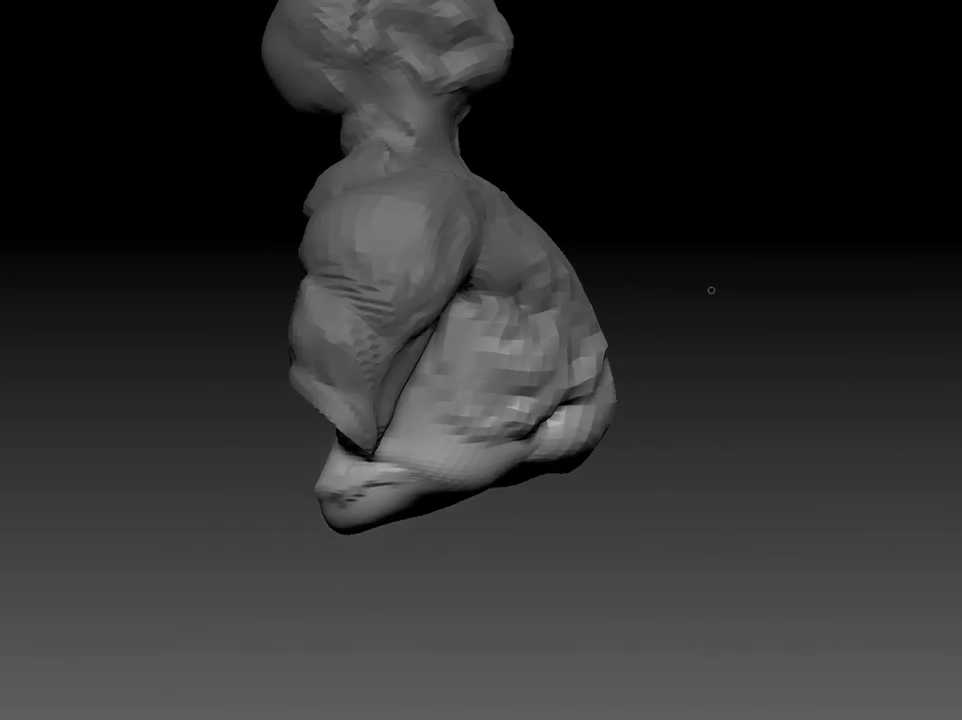
- Orbit from the back and head profile to close front views of the chest and shoulders
mouse_move(654, 492)
left_mouse_down()
mouse_move(507, 533)
mouse_move(646, 324)
mouse_move(745, 415)
mouse_move(649, 361)
mouse_move(691, 264)
mouse_move(779, 348)
mouse_move(493, 409)
left_mouse_up()
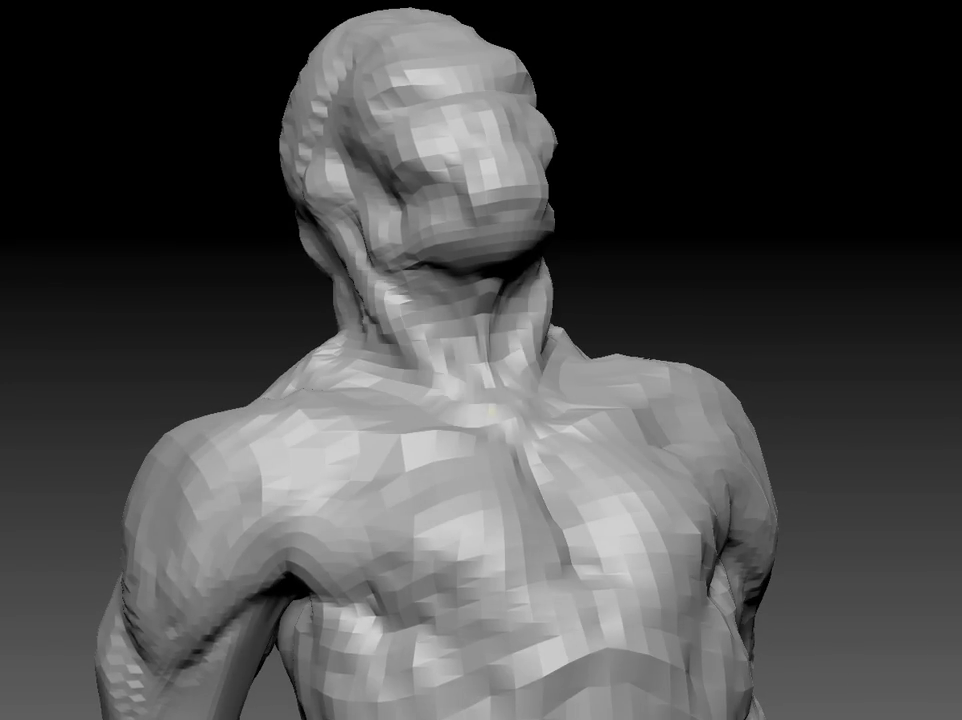
mouse_move(489, 347)
left_mouse_down()
mouse_move(610, 367)
mouse_move(553, 228)
left_mouse_up()
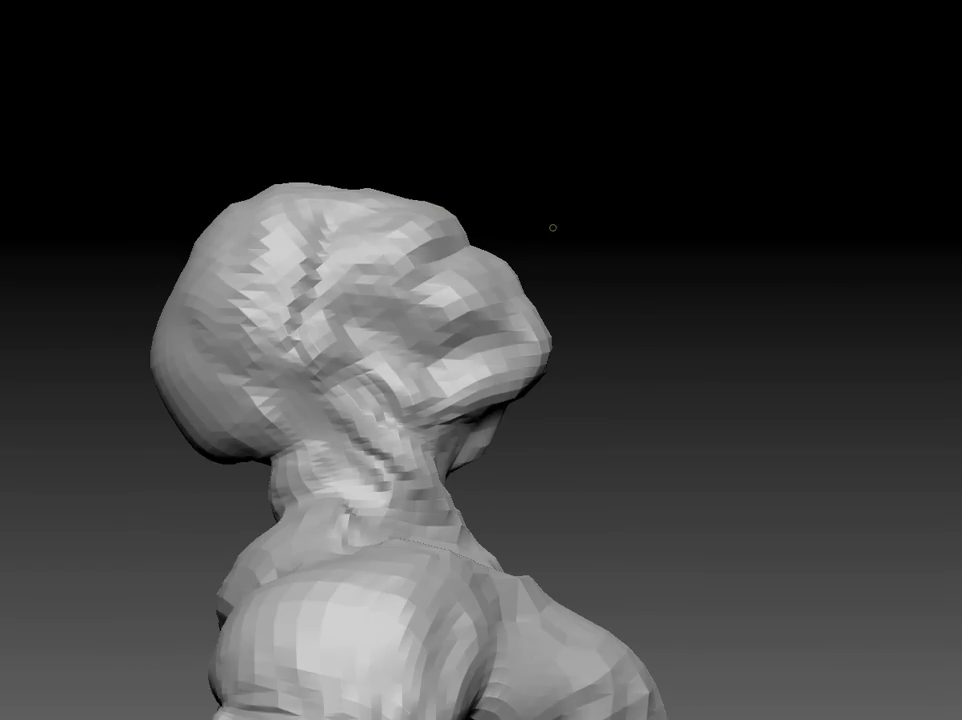
mouse_move(361, 178)
left_mouse_down()
mouse_move(189, 253)
mouse_move(821, 206)
mouse_move(625, 447)
mouse_move(560, 450)
mouse_move(732, 337)
mouse_move(677, 299)
left_mouse_up()
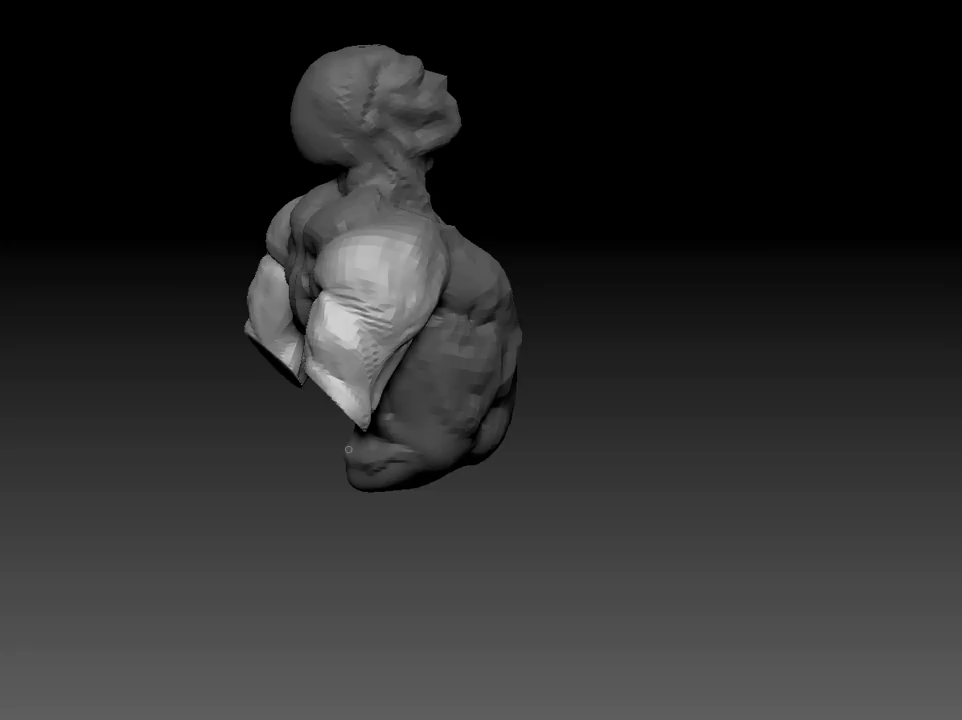
mouse_move(622, 488)
left_mouse_down()
mouse_move(702, 393)
mouse_move(520, 306)
mouse_move(680, 290)
mouse_move(600, 300)
mouse_move(680, 295)
mouse_move(640, 305)
mouse_move(520, 305)
left_mouse_up()
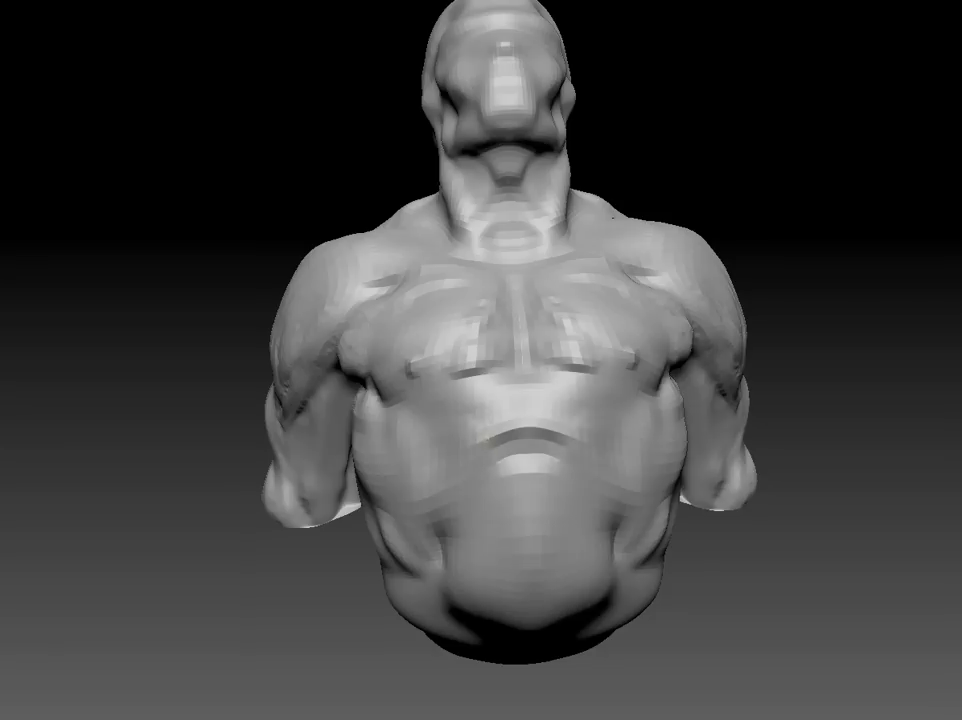
mouse_move(441, 508)
left_mouse_down()
mouse_move(762, 509)
mouse_move(872, 428)
mouse_move(844, 318)
mouse_move(830, 300)
mouse_move(790, 310)
left_mouse_up()
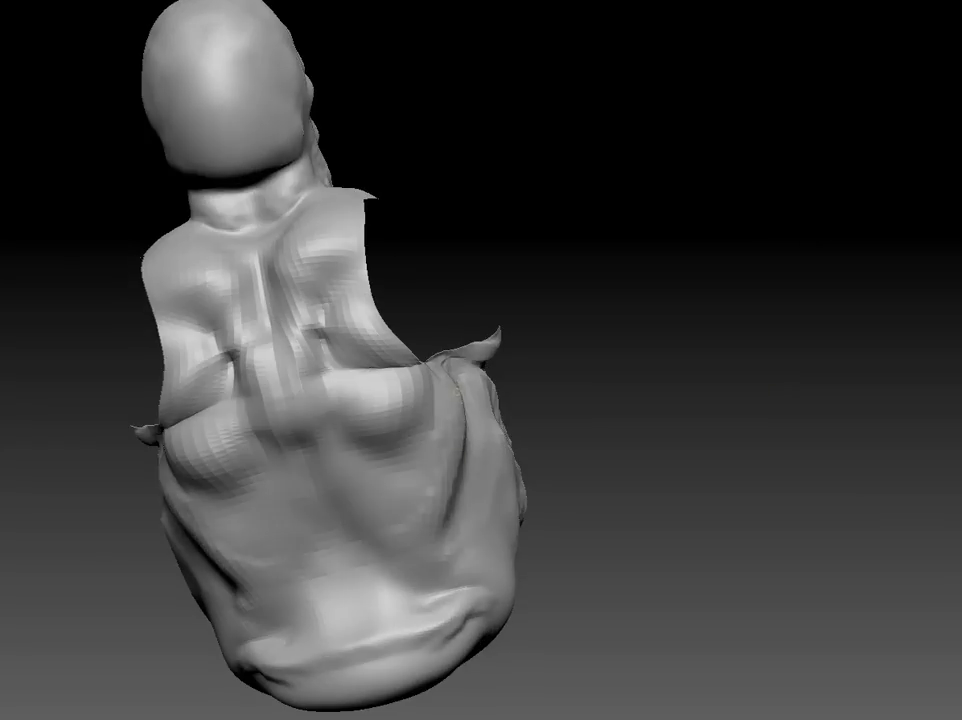
- Orbit from the back to low upward-looking chest and side-profile views of the upturned head
mouse_move(428, 571)
left_mouse_down()
mouse_move(702, 563)
mouse_move(573, 480)
left_mouse_up()
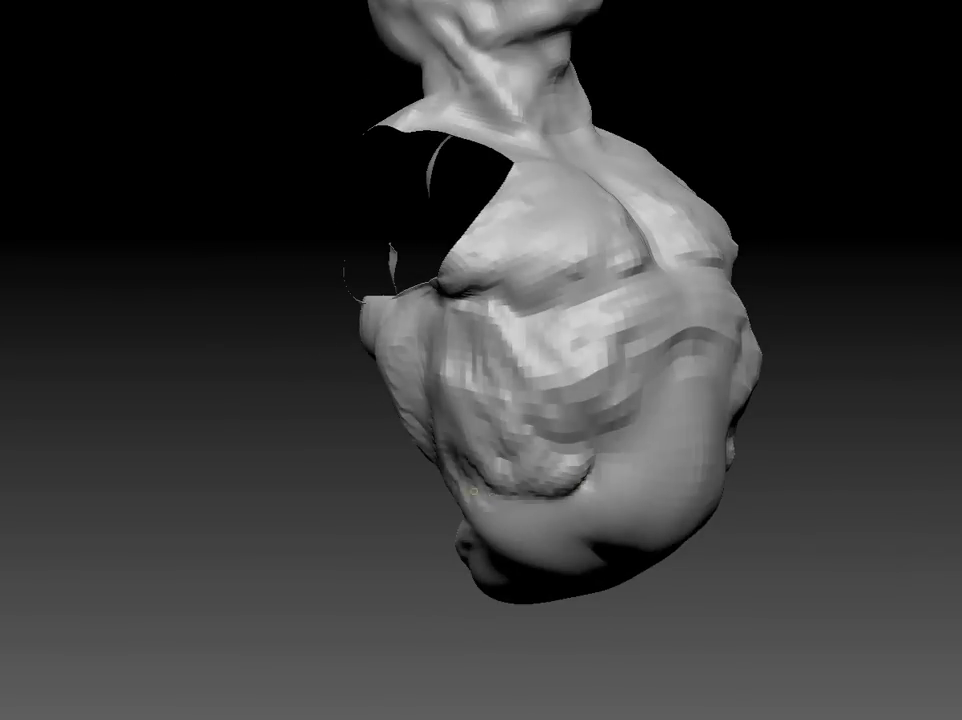
mouse_move(474, 491)
left_mouse_down()
mouse_move(170, 613)
mouse_move(326, 713)
mouse_move(499, 551)
mouse_move(590, 337)
mouse_move(728, 389)
mouse_move(623, 220)
mouse_move(268, 221)
left_mouse_up()
mouse_move(271, 435)
left_mouse_down()
mouse_move(210, 412)
mouse_move(200, 430)
mouse_move(240, 450)
mouse_move(188, 270)
mouse_move(380, 310)
left_mouse_up()
mouse_move(310, 516)
left_mouse_down()
mouse_move(221, 602)
mouse_move(387, 490)
mouse_move(200, 480)
mouse_move(400, 480)
mouse_move(522, 315)
mouse_move(603, 457)
mouse_move(498, 421)
mouse_move(277, 455)
mouse_move(528, 389)
mouse_move(295, 457)
left_mouse_up()
mouse_move(297, 524)
left_mouse_down()
mouse_move(515, 328)
mouse_move(493, 308)
mouse_move(500, 360)
left_mouse_up()
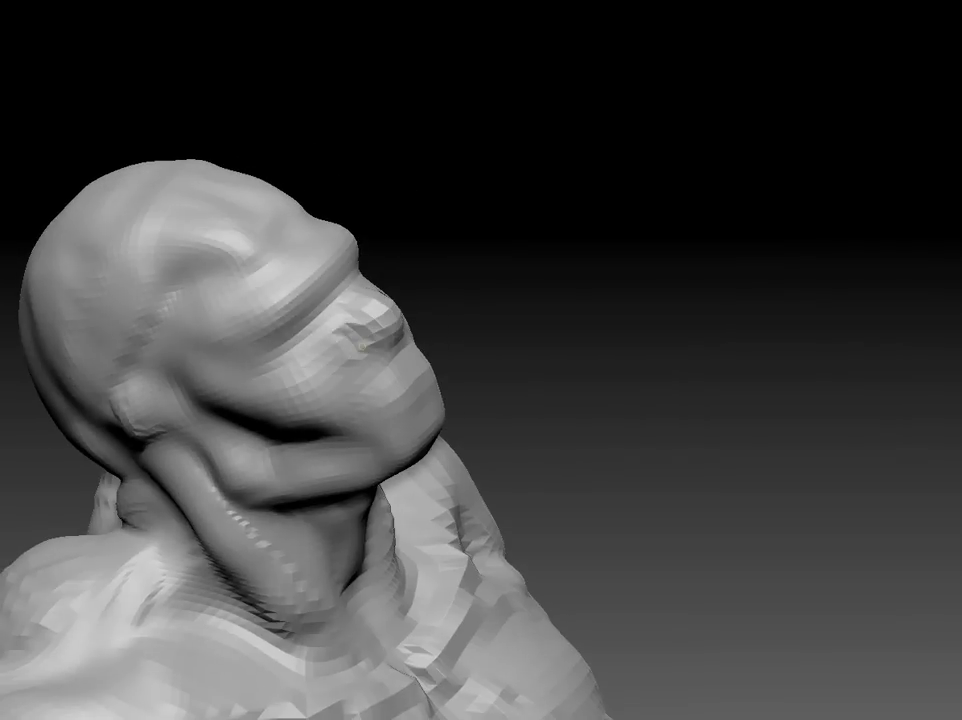
- Bring the upturned head up close to work on the face
left_click_drag(760, 340, 817, 337)
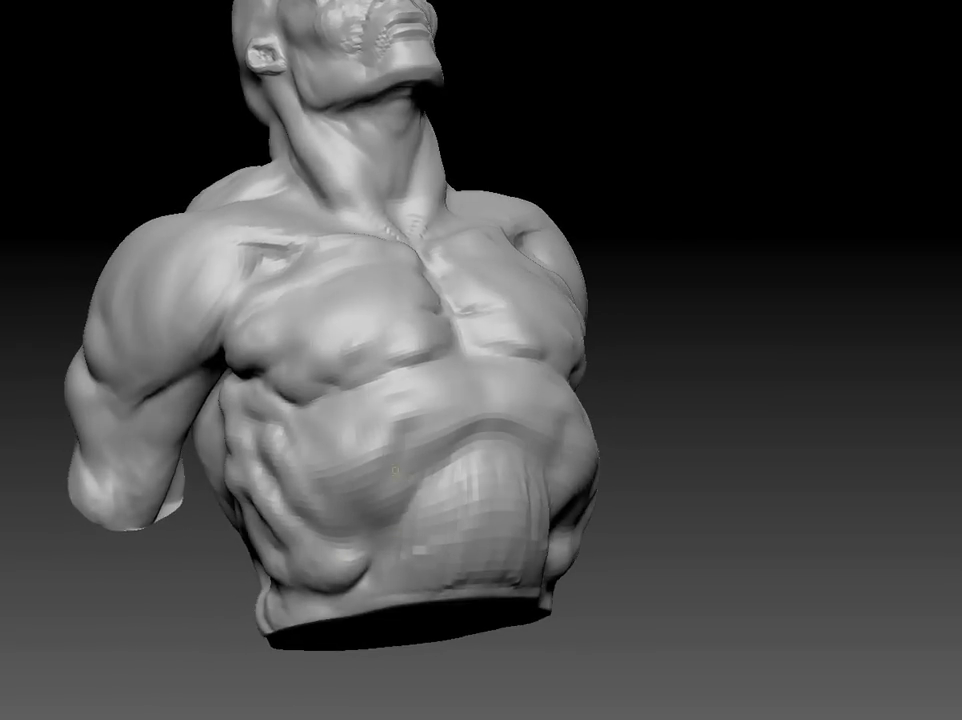
- Orbit the bust from its back to a right-facing, looking-up three-quarter view
mouse_move(395, 471)
left_mouse_down()
mouse_move(515, 608)
mouse_move(213, 650)
left_mouse_up()
mouse_move(724, 574)
left_mouse_down()
mouse_move(500, 605)
mouse_move(866, 318)
mouse_move(829, 243)
mouse_move(716, 222)
mouse_move(600, 240)
left_mouse_up()
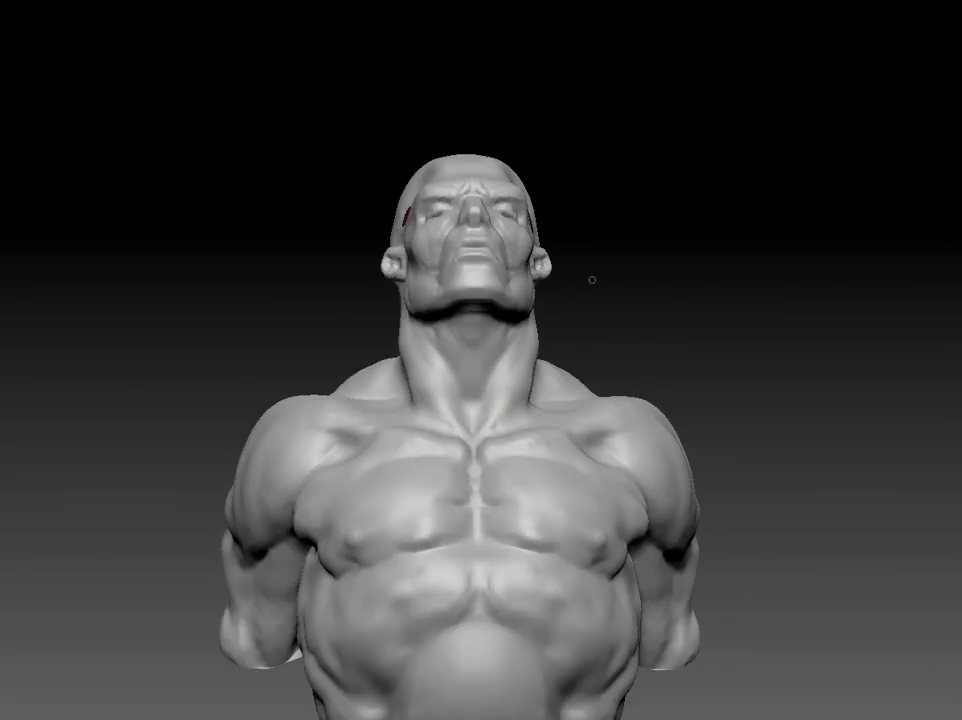
left_click_drag(647, 310, 618, 494)
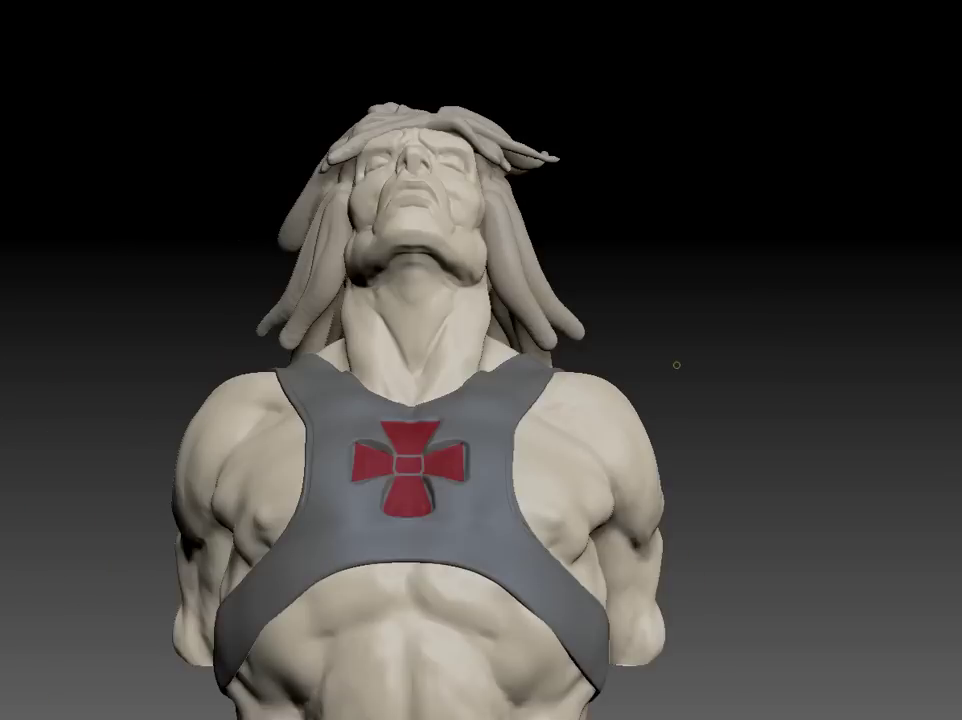
- View the finished bust from below at a three-quarter angle
mouse_move(676, 365)
left_mouse_down()
mouse_move(628, 423)
mouse_move(401, 554)
left_mouse_up()
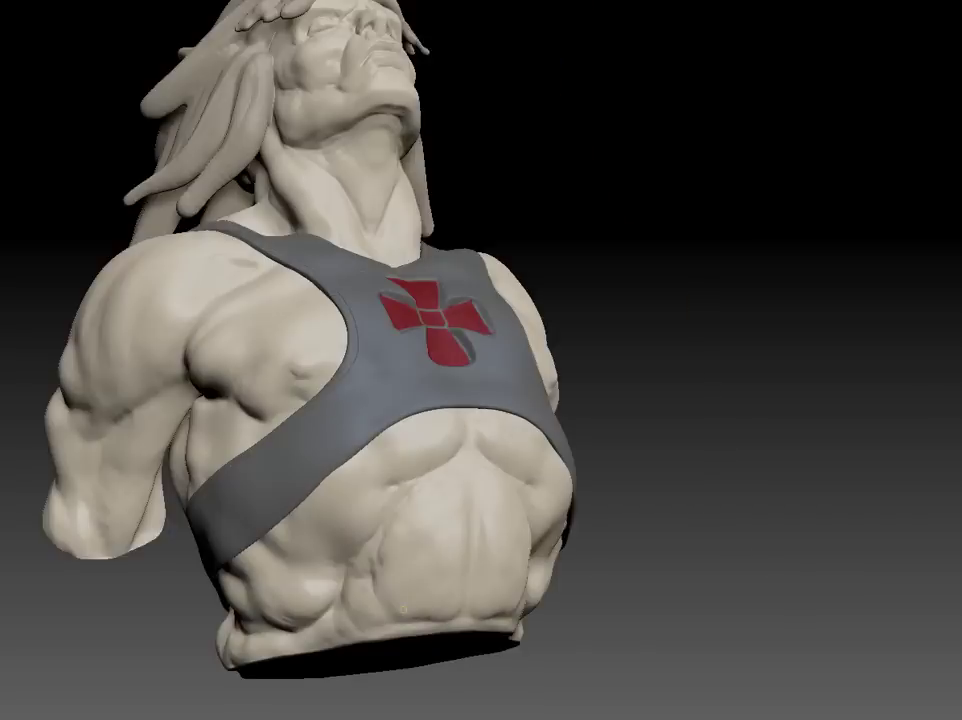